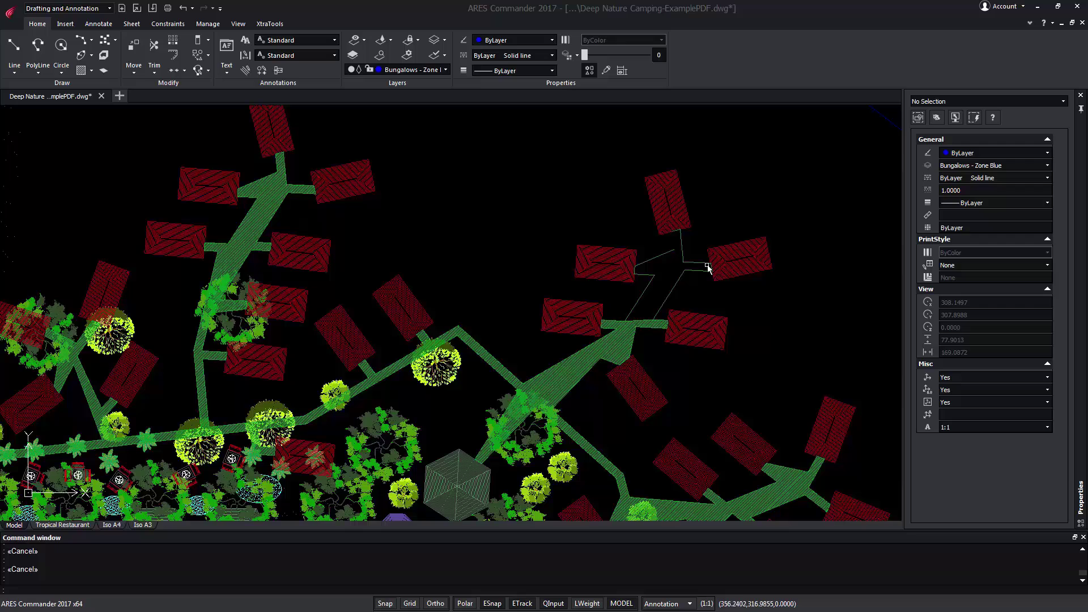
# - Pan and zoom in on the green road lines between the bungalows
pyautogui.moveTo(707, 265)
pyautogui.mouseDown(button='middle')
pyautogui.moveTo(574, 306)
pyautogui.moveTo(500, 314)
pyautogui.mouseUp(button='middle')
pyautogui.scroll(5, 461, 318)
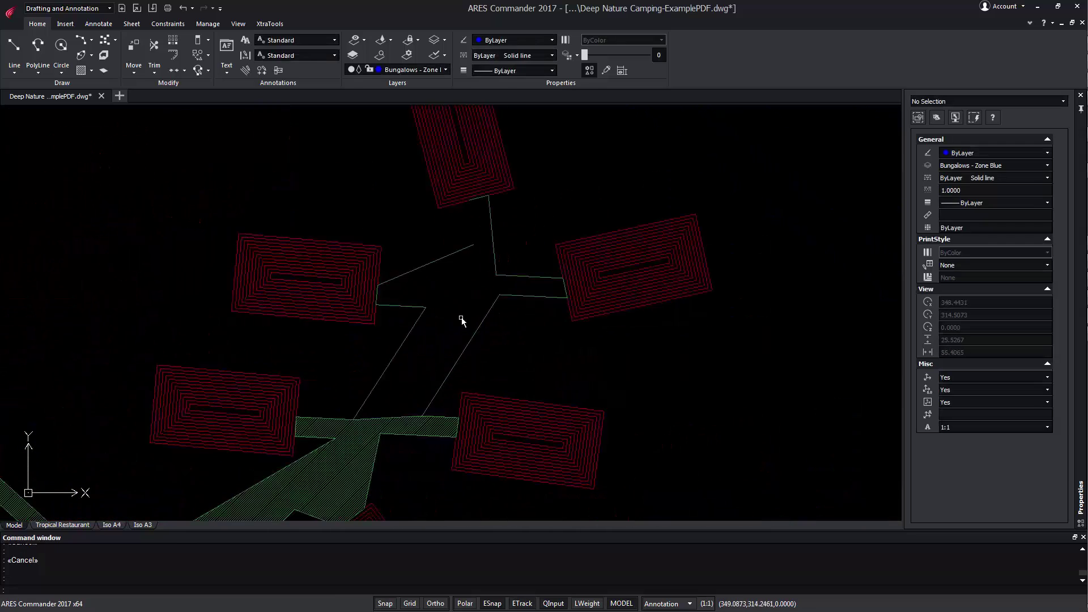
pyautogui.click(485, 339)
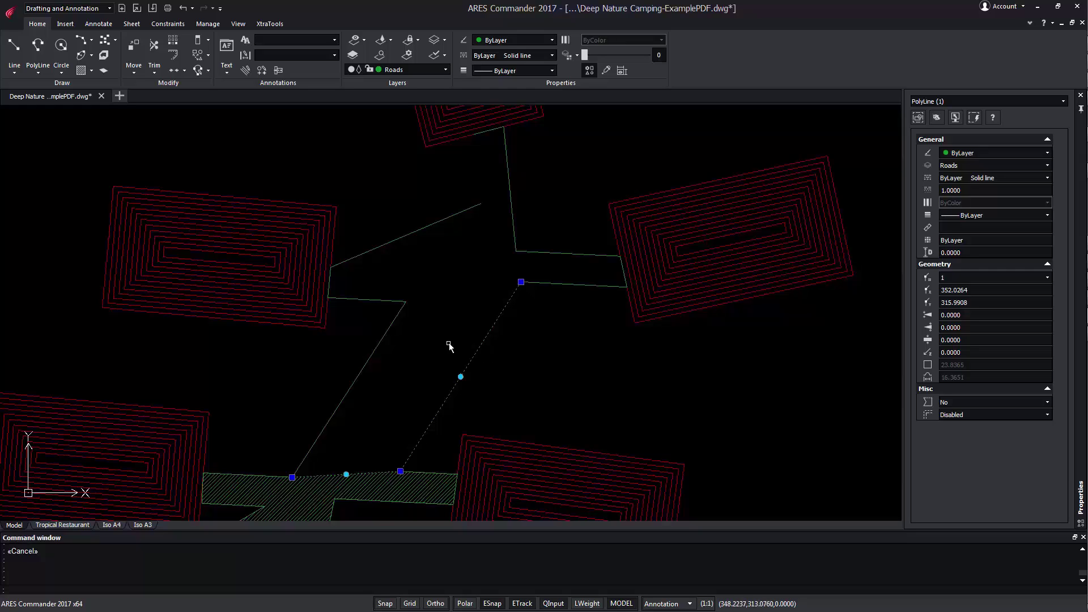
pyautogui.click(362, 300)
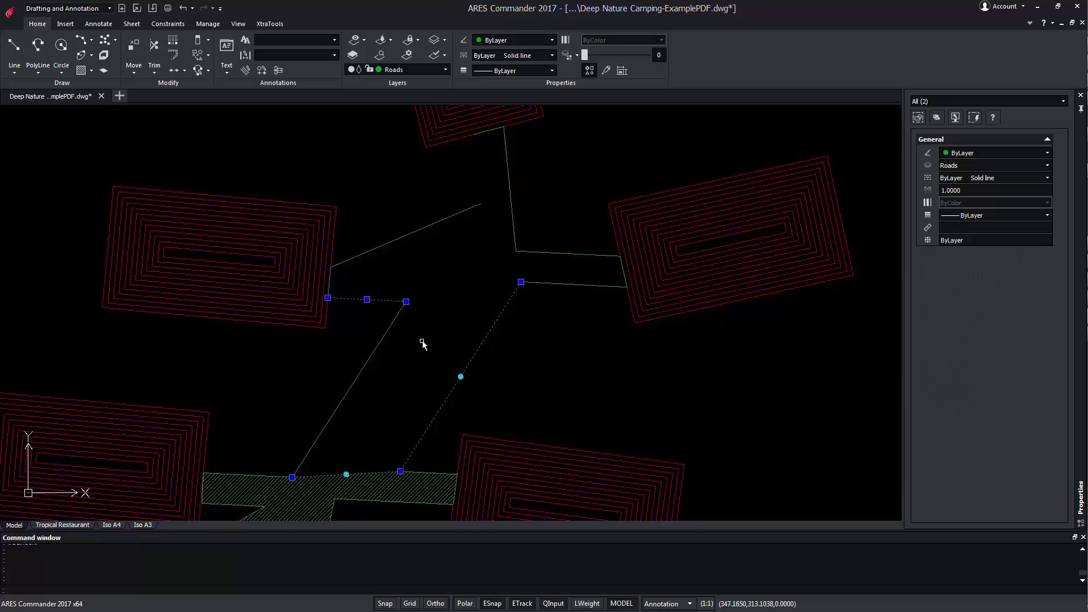
pyautogui.click(367, 299)
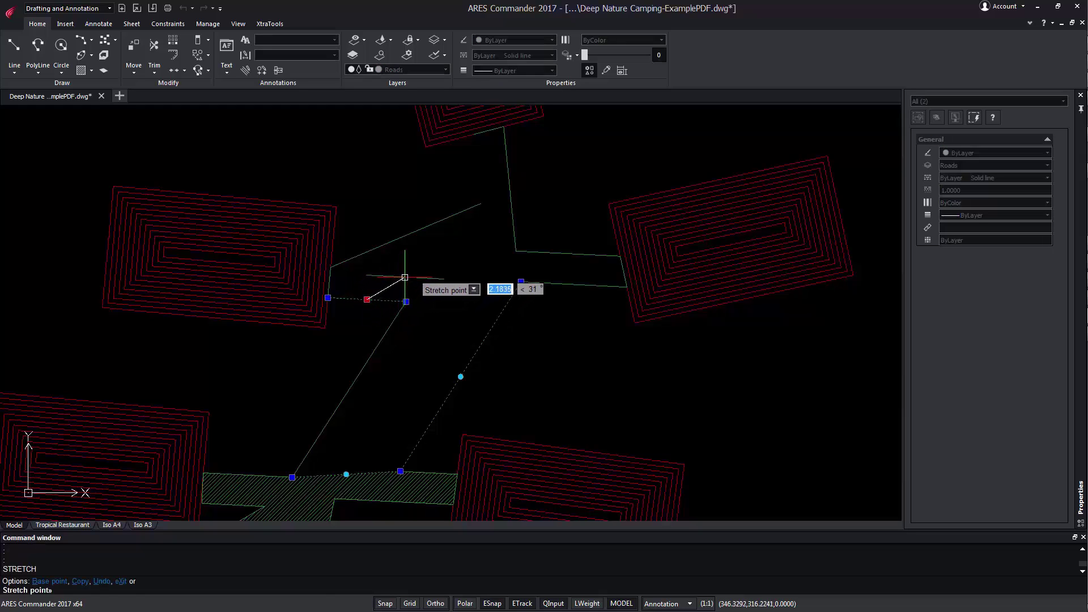
pyautogui.click(405, 277)
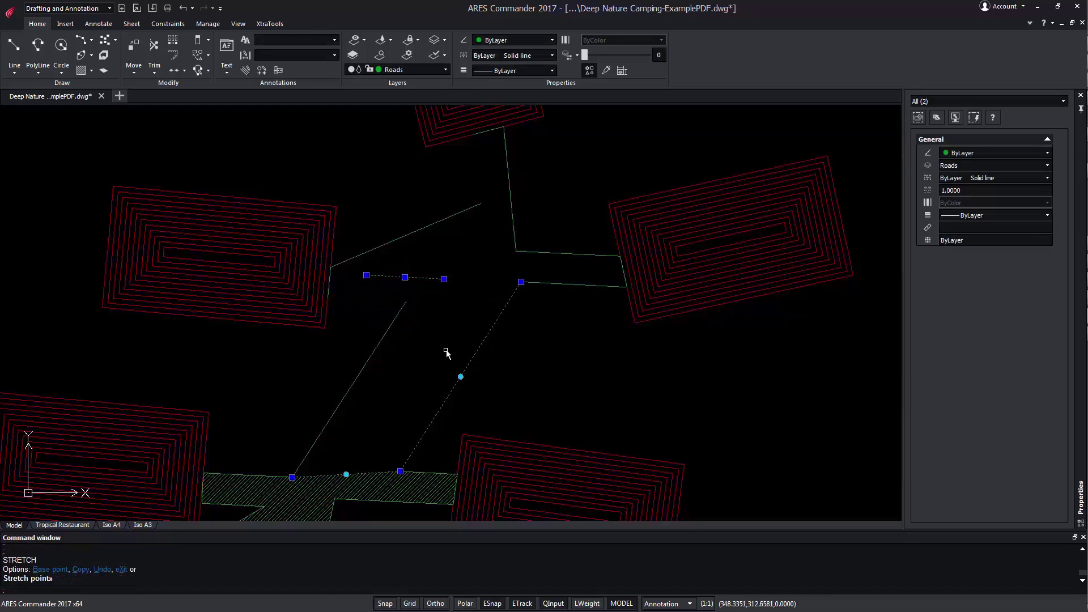
pyautogui.click(183, 8)
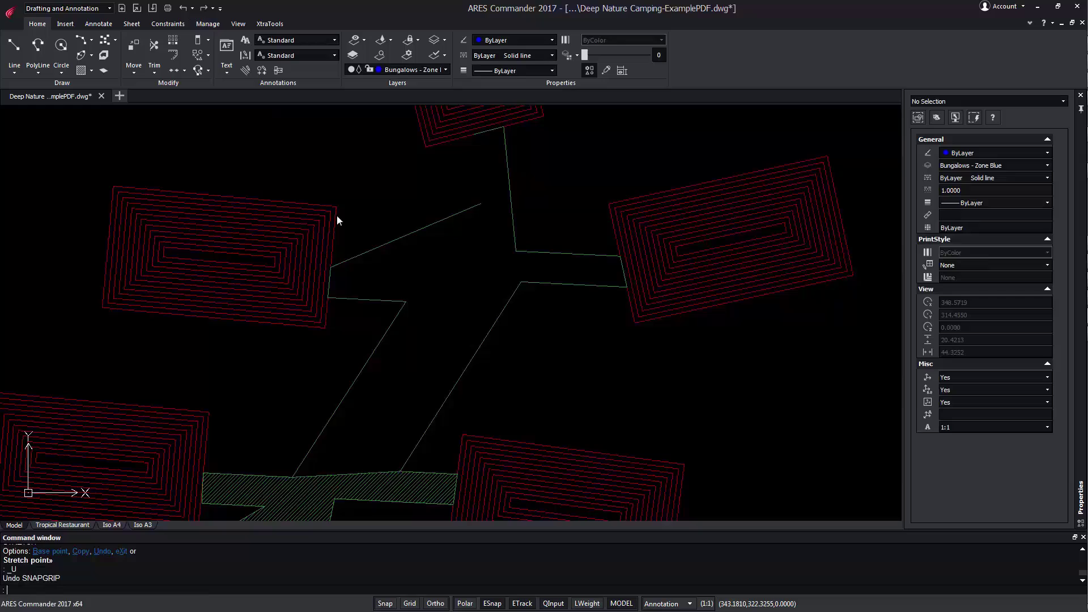
# - Insert a new vertex near the upper end of the lower-right diagonal road polyline
pyautogui.click(461, 378)
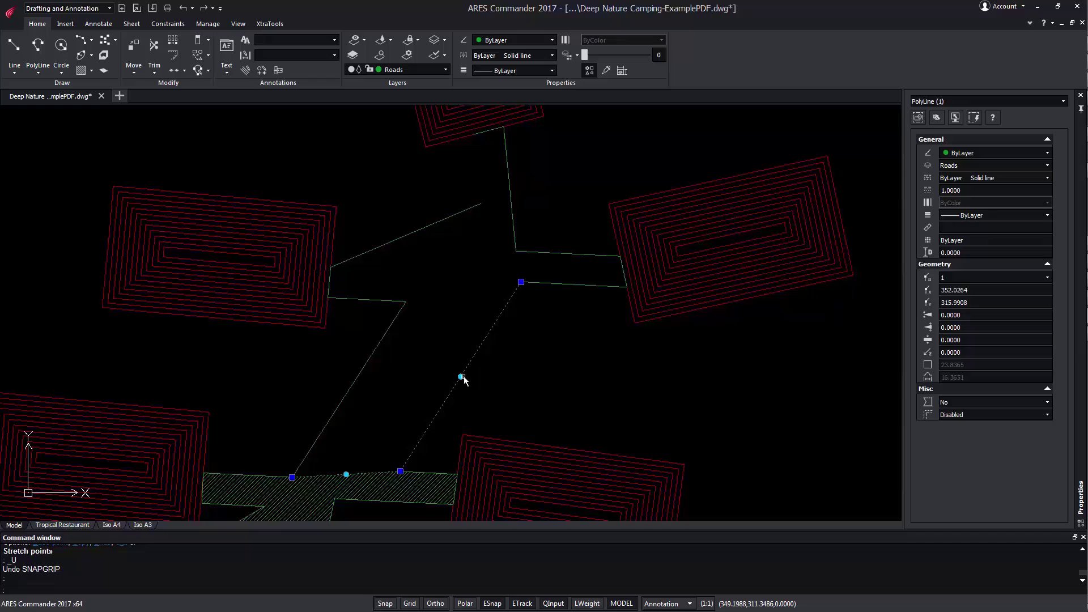
pyautogui.moveTo(461, 377)
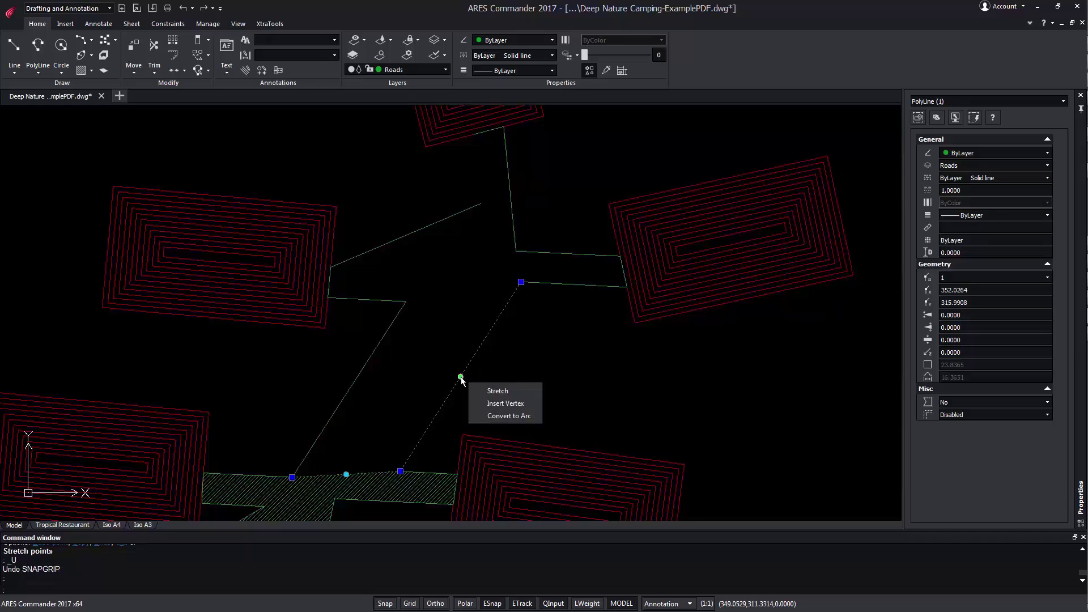
pyautogui.click(508, 403)
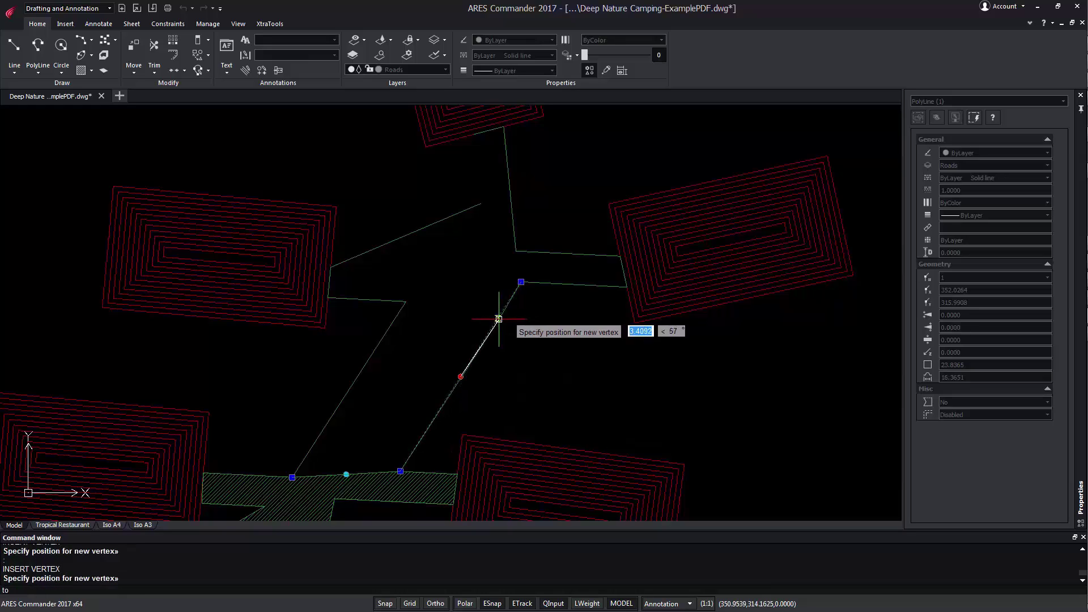
pyautogui.click(498, 319)
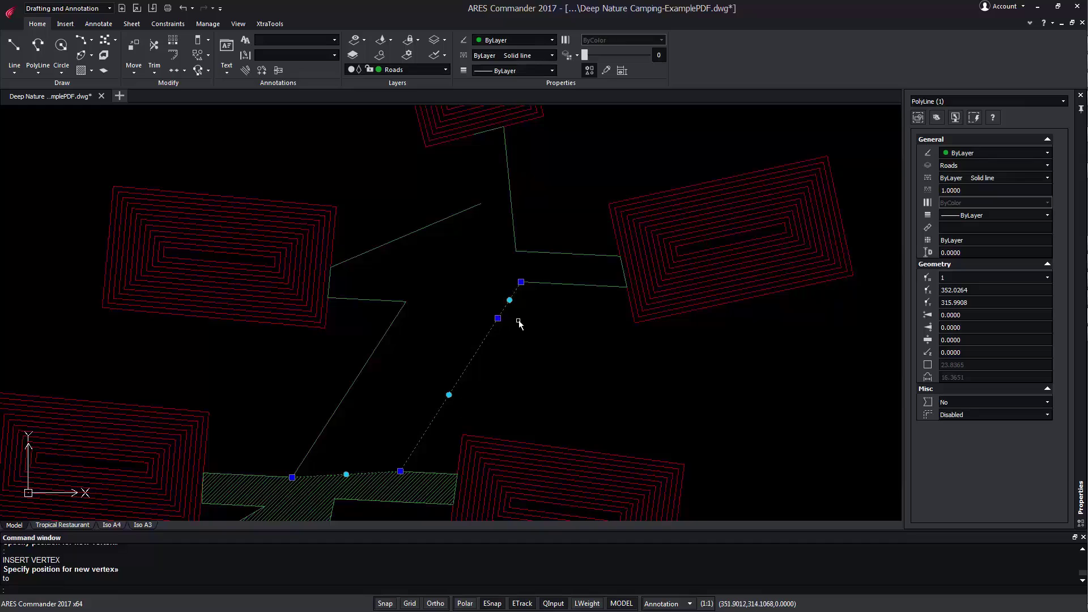
pyautogui.moveTo(449, 396)
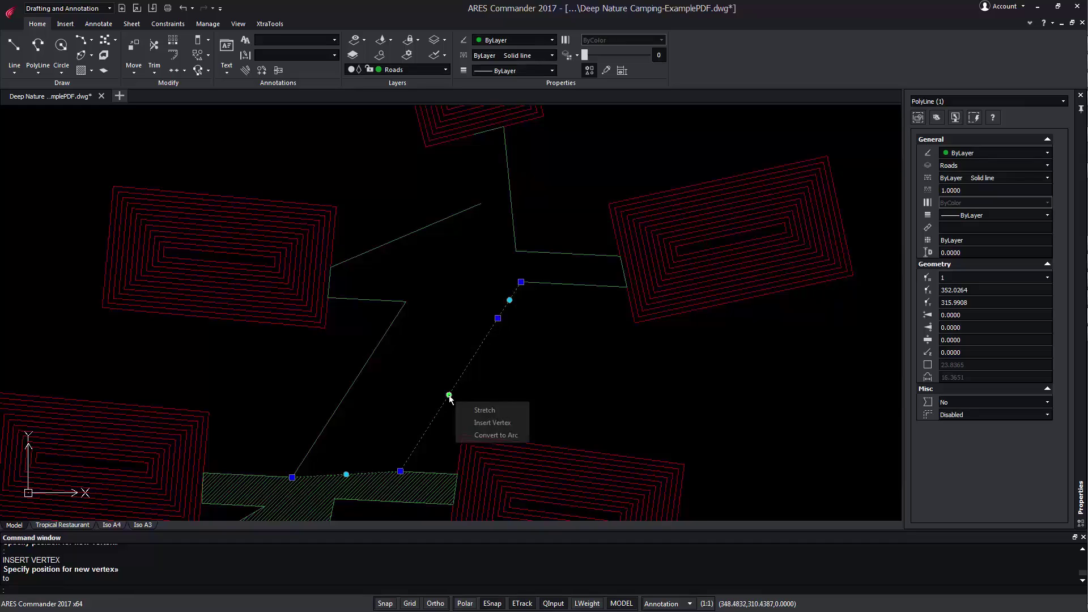
pyautogui.click(486, 433)
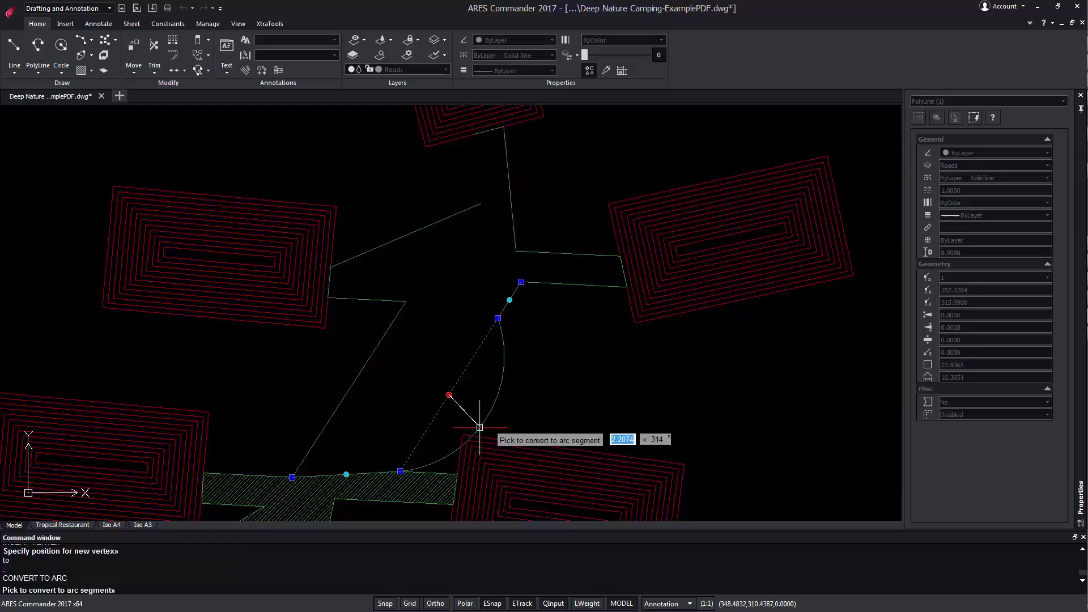
pyautogui.click(454, 395)
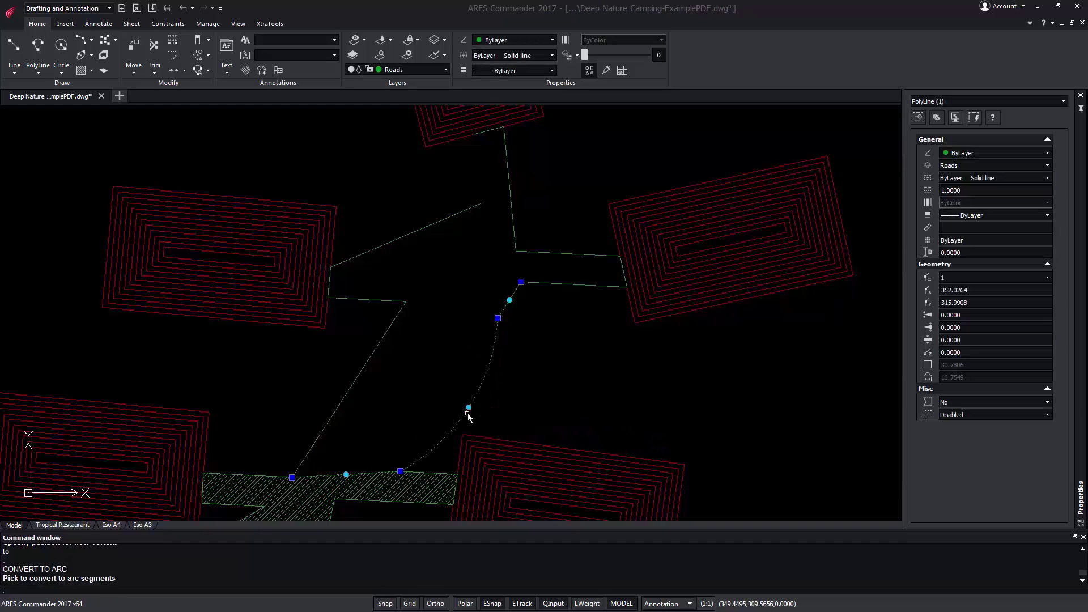
pyautogui.moveTo(469, 408)
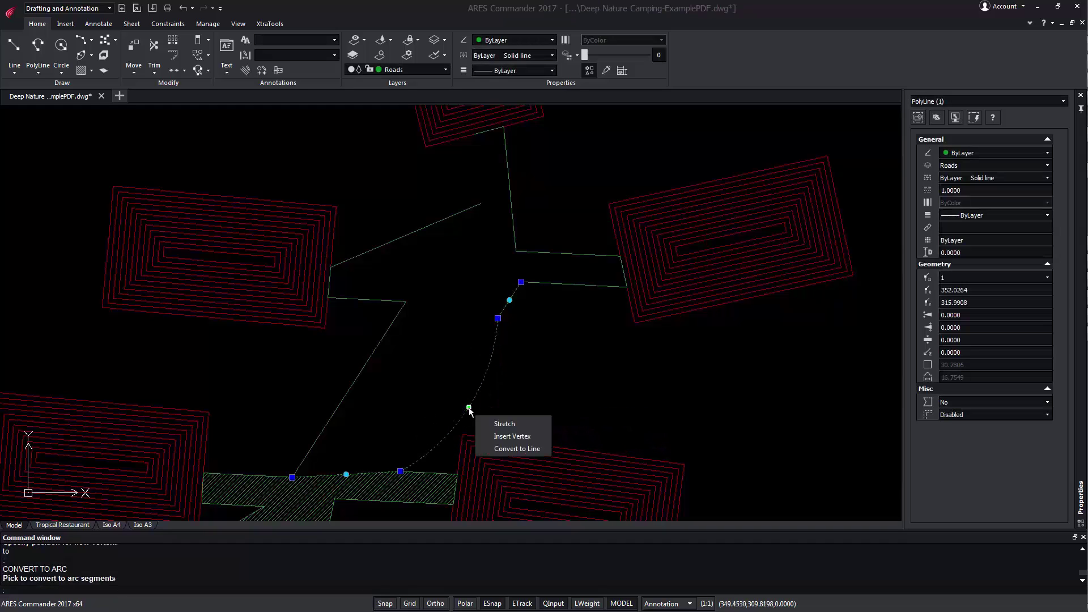
pyautogui.click(516, 449)
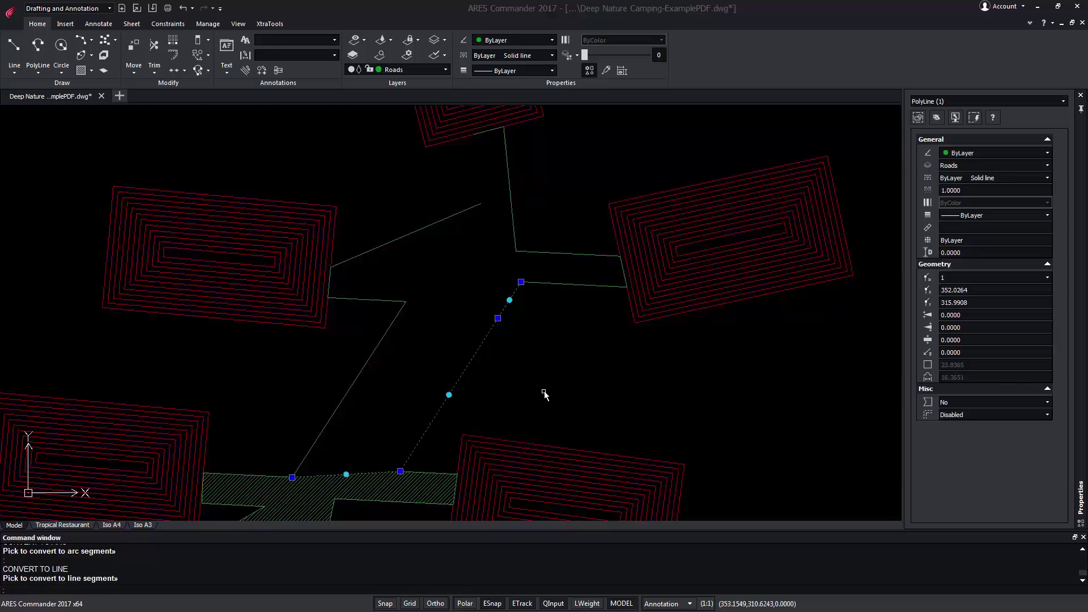
pyautogui.press('Escape')
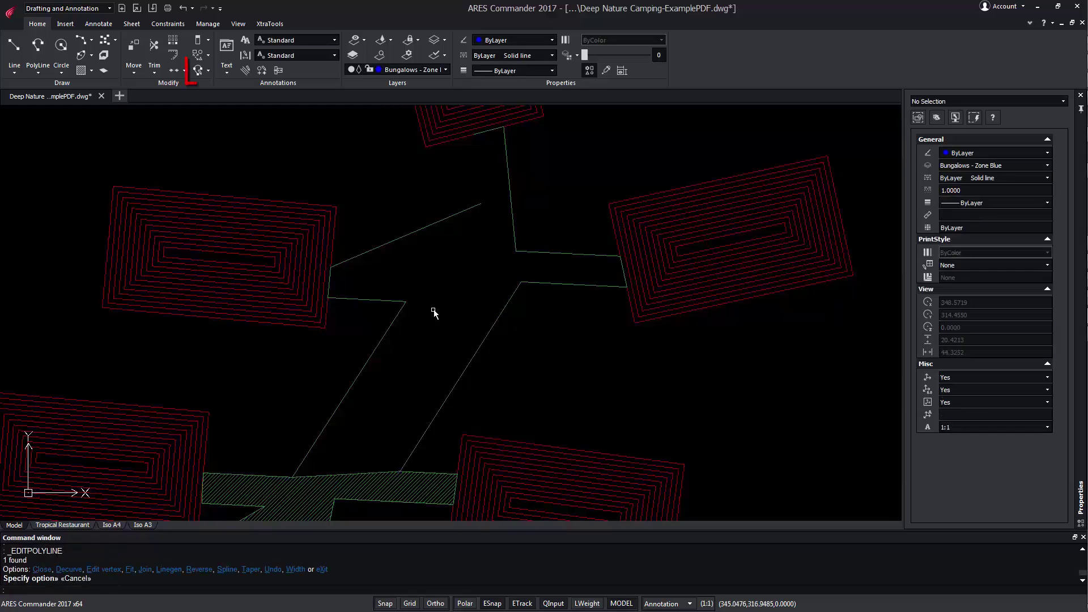
# - Convert the upper road line into a polyline with Edit Polyline
pyautogui.click(197, 72)
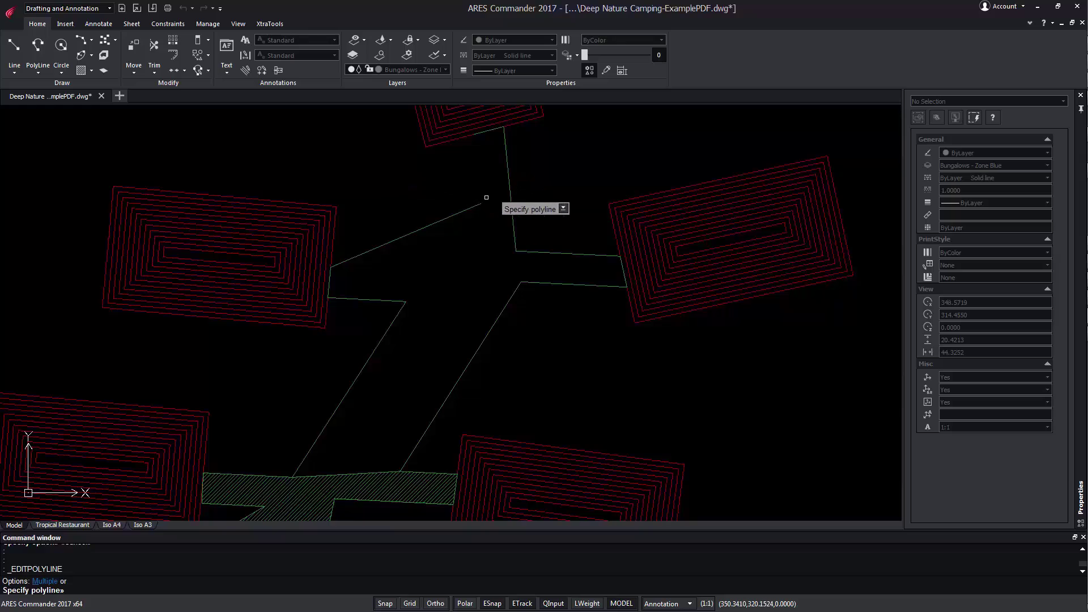
pyautogui.click(510, 208)
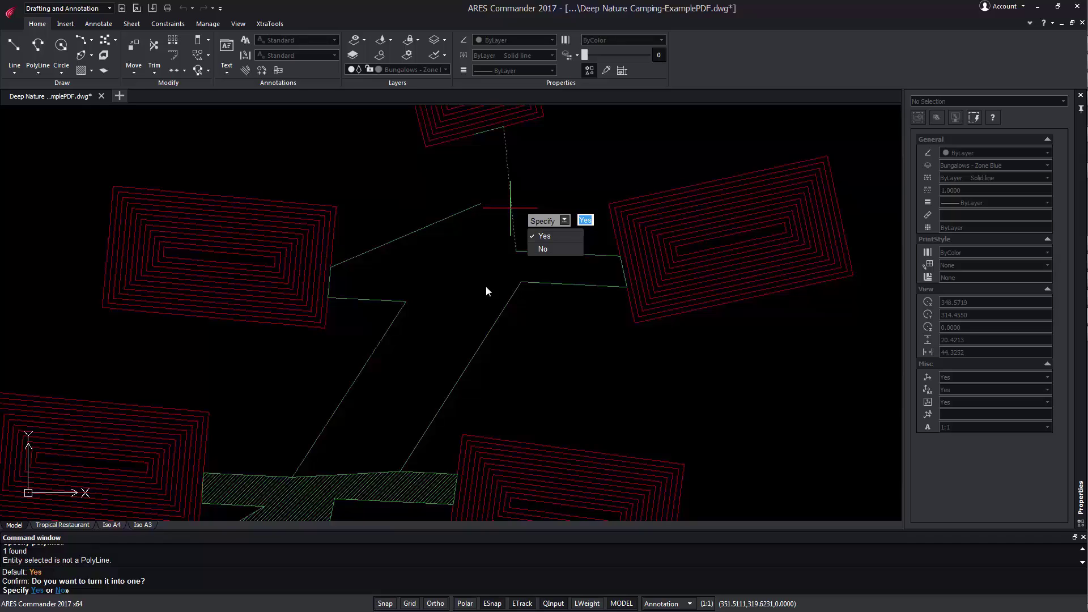
pyautogui.click(554, 240)
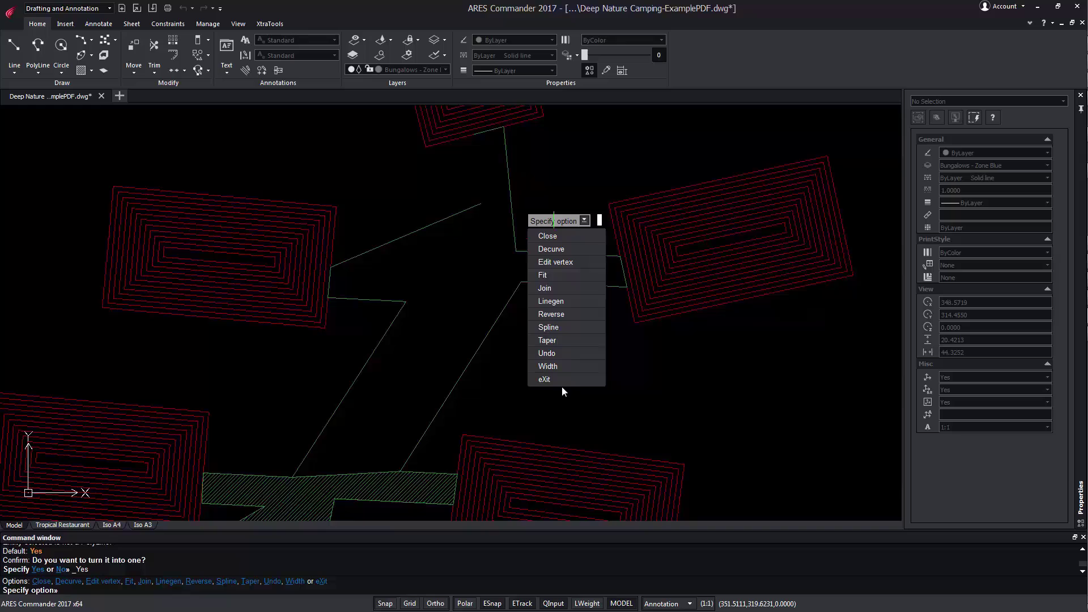
# - Choose Join and pick all ten road segments around the central path
pyautogui.click(554, 288)
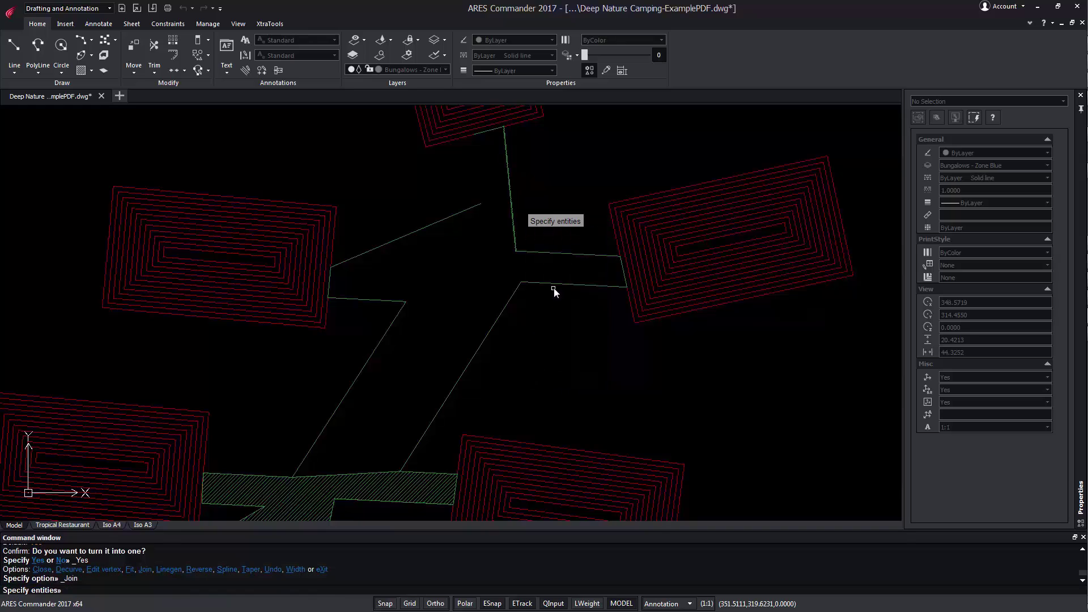
pyautogui.click(566, 253)
pyautogui.click(619, 266)
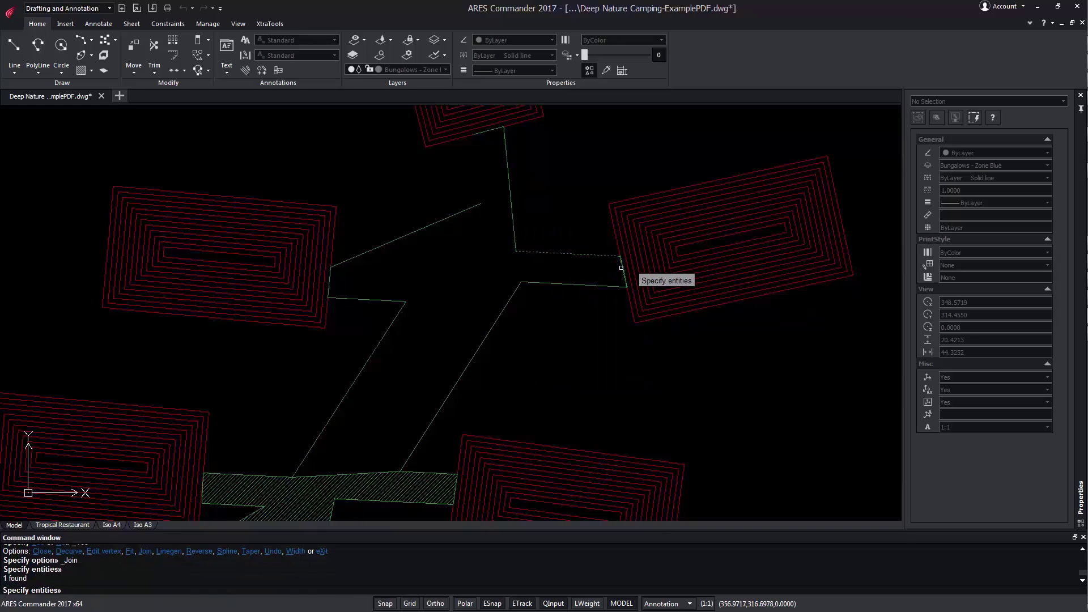
pyautogui.click(597, 284)
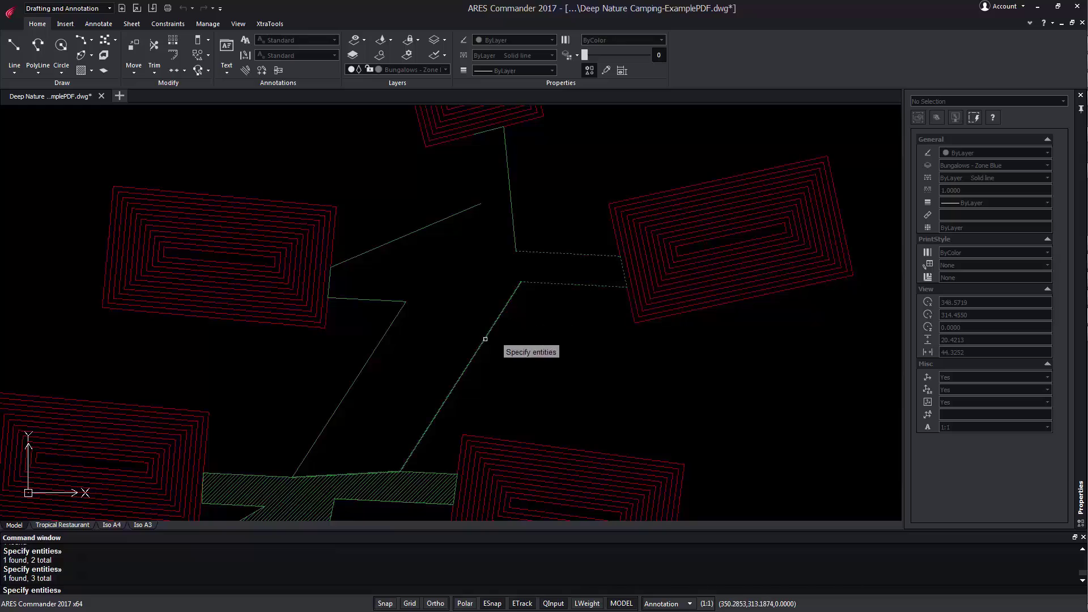
pyautogui.click(476, 354)
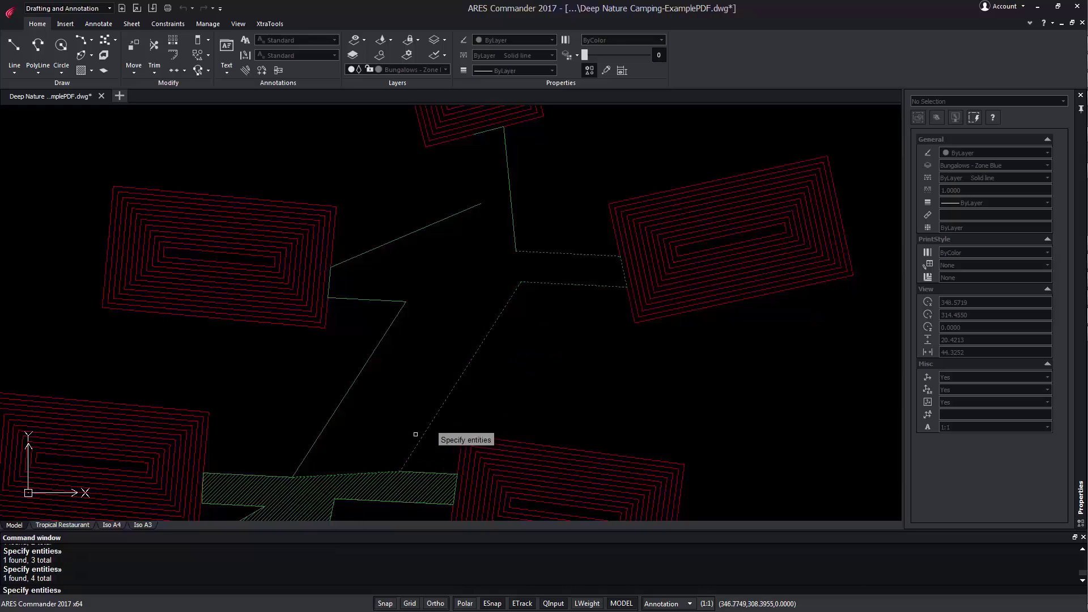
pyautogui.click(326, 429)
pyautogui.click(354, 300)
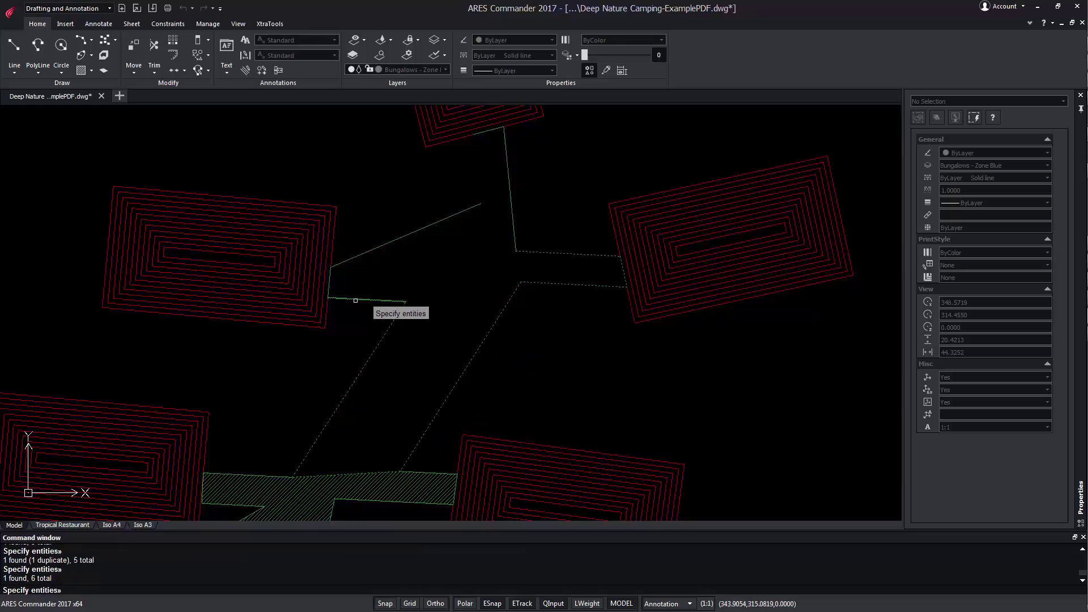
pyautogui.click(329, 288)
pyautogui.click(372, 251)
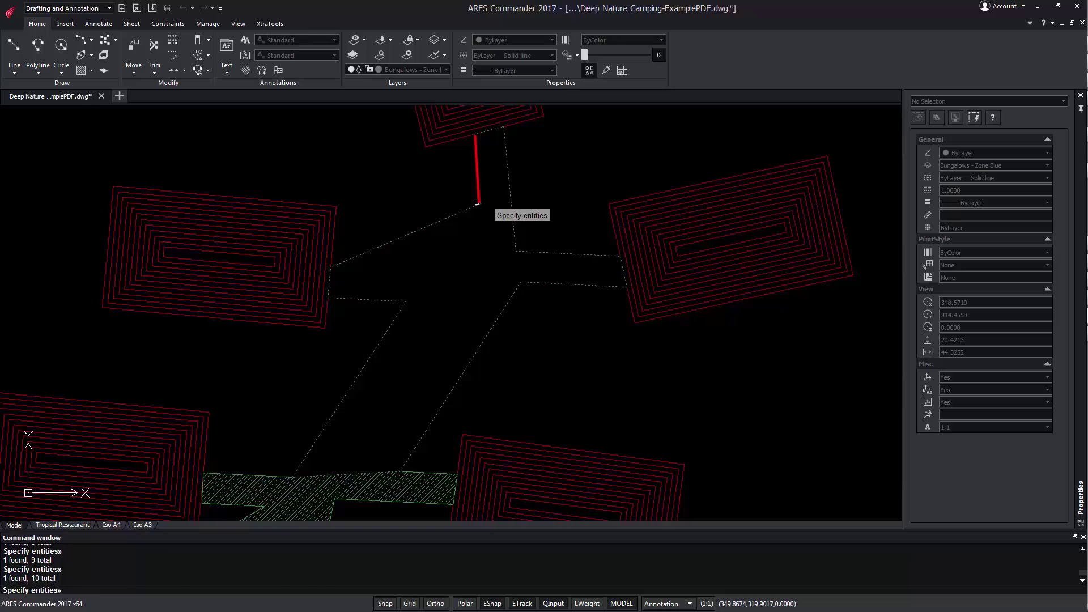
# - Join the picked segments, close the polyline, exit editing, and check its properties
pyautogui.press('Return')
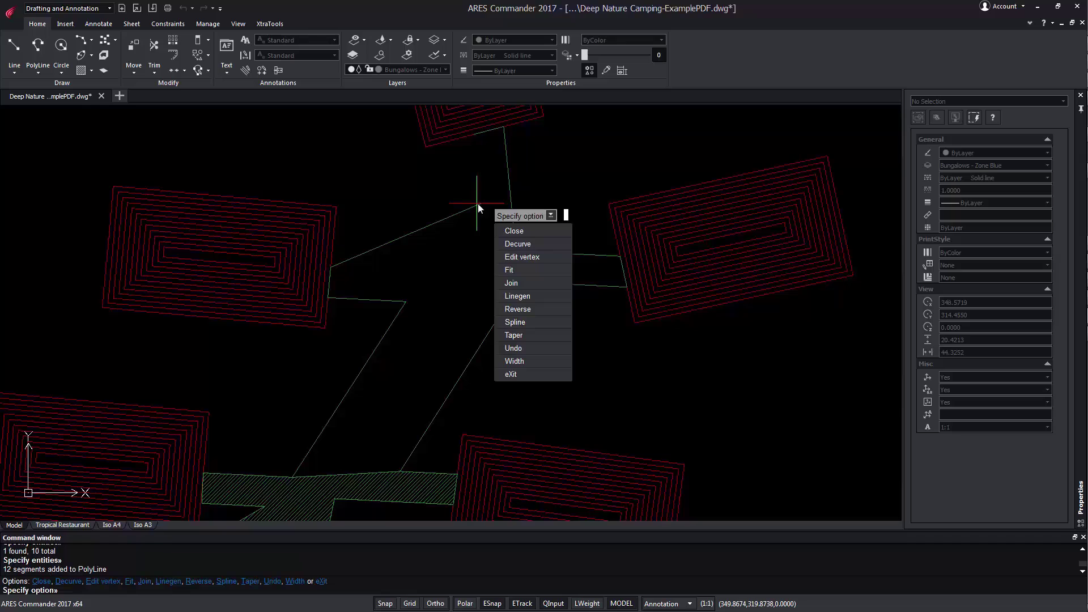
pyautogui.click(524, 232)
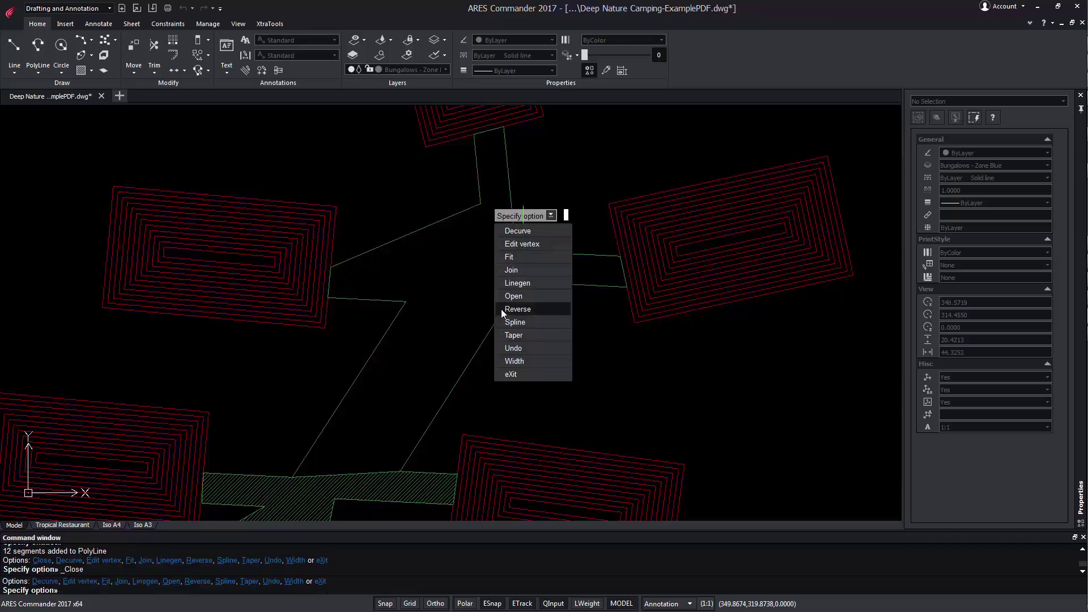
pyautogui.click(529, 374)
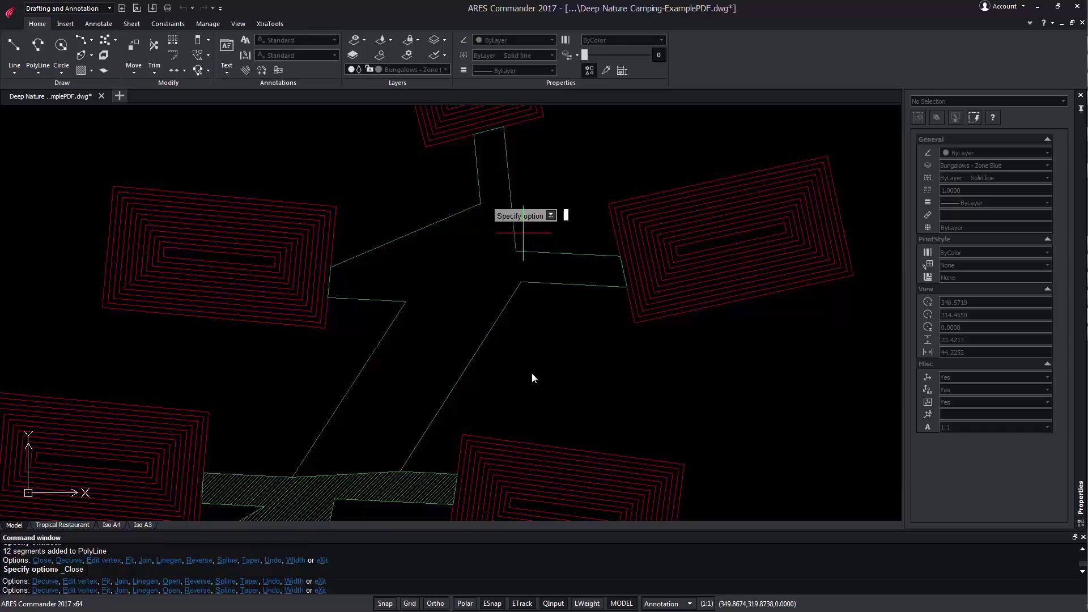
pyautogui.click(488, 335)
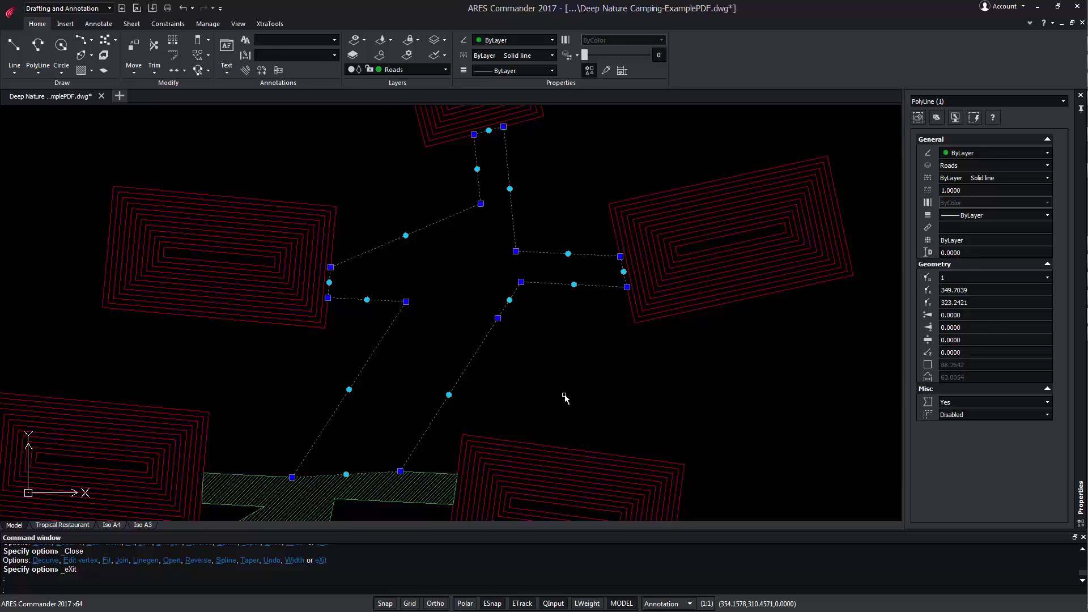
# - Hatch the inside of the closed road polyline, selected as the boundary entity
pyautogui.press('Escape')
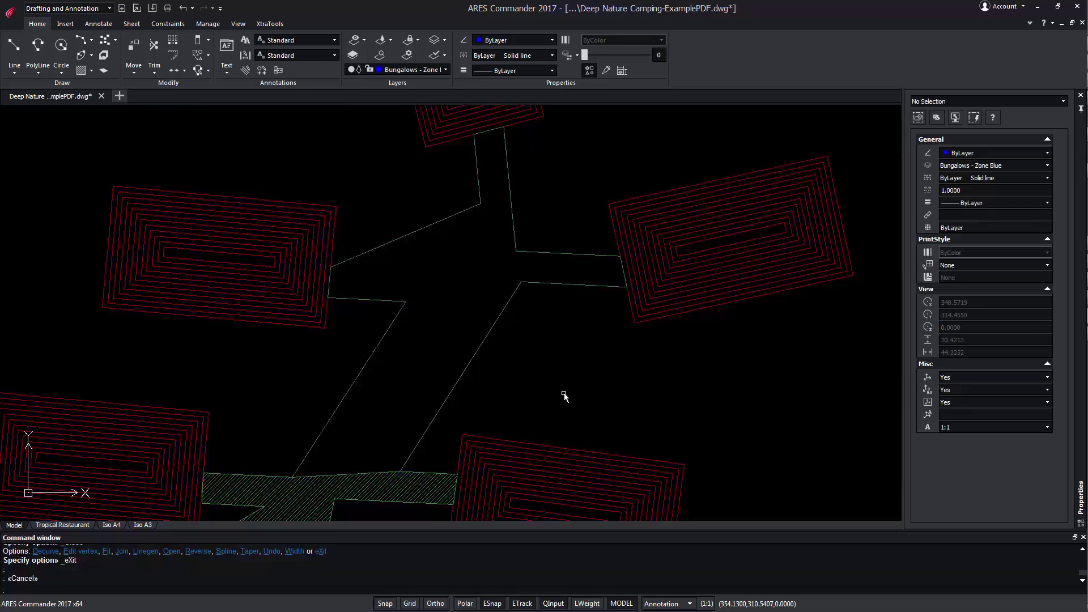
pyautogui.click(82, 71)
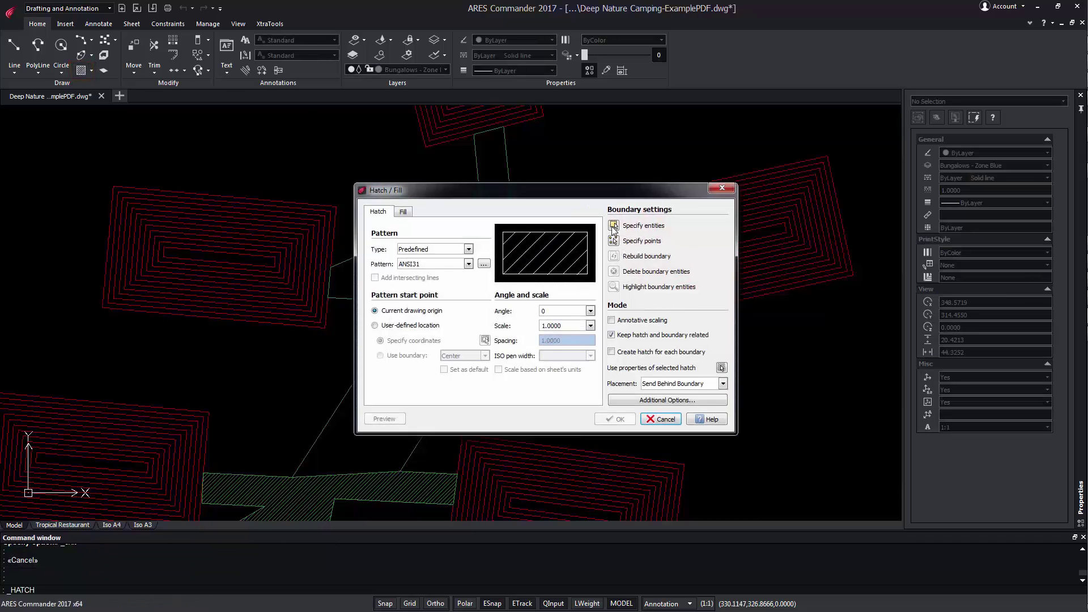
pyautogui.click(612, 226)
pyautogui.click(514, 230)
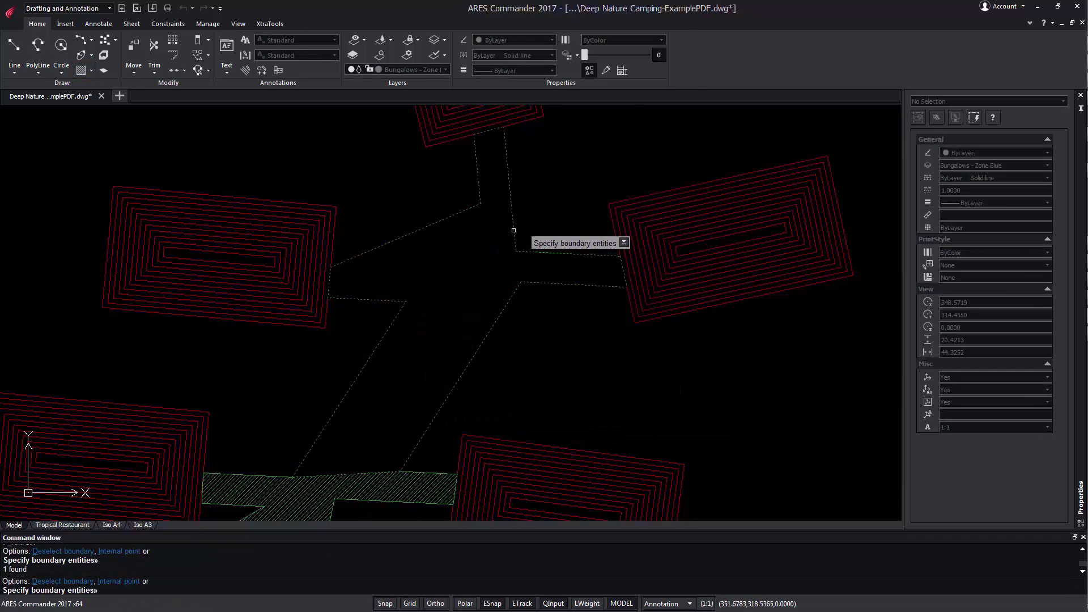
pyautogui.press('Return')
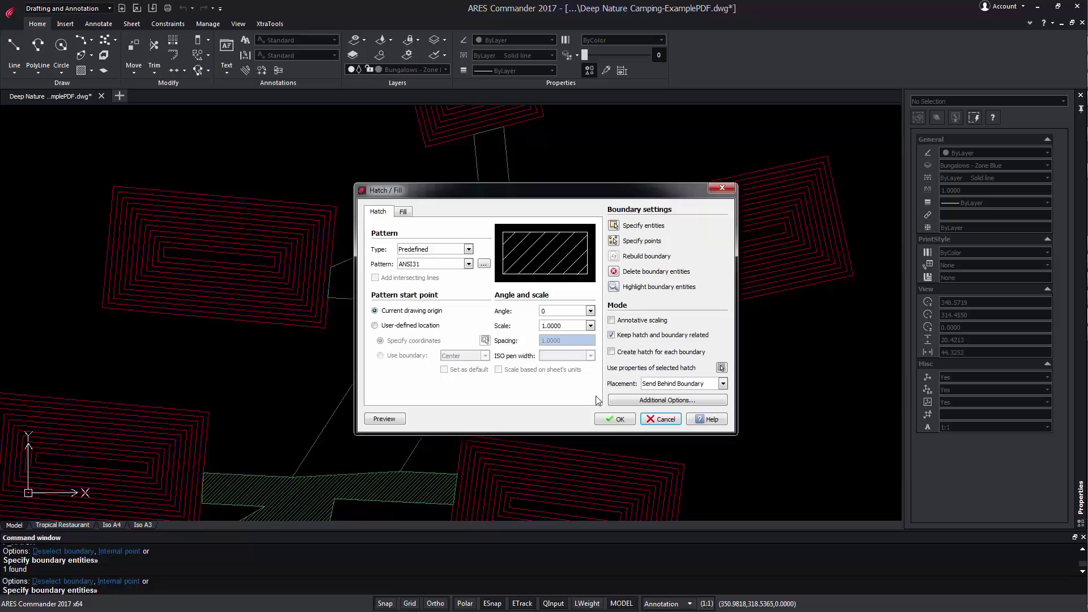
pyautogui.click(615, 419)
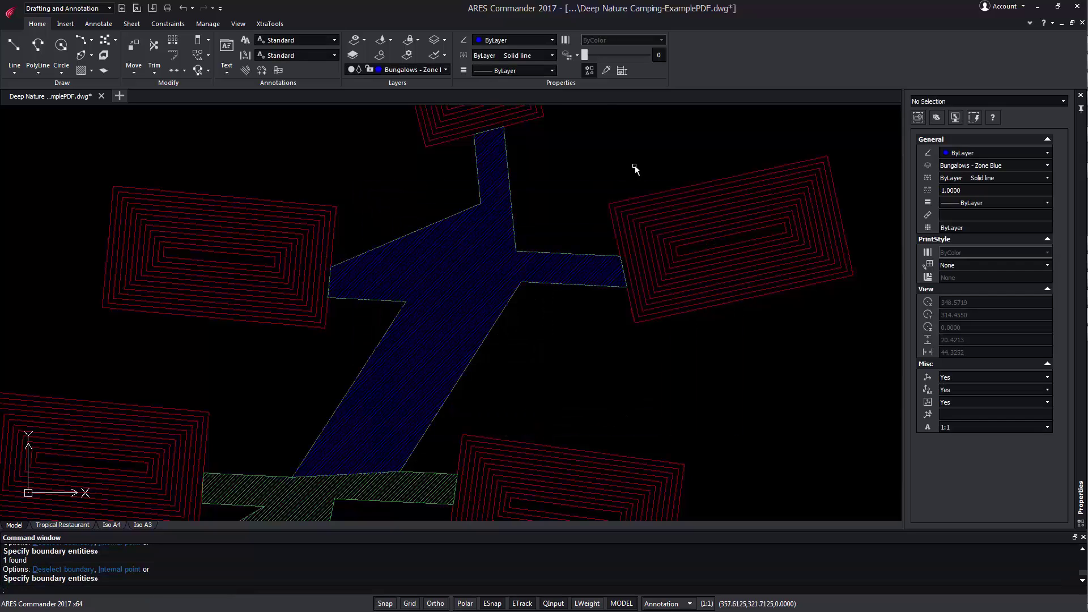
# - Copy the green road hatch's properties onto the new hatch with Property Painter
pyautogui.click(606, 70)
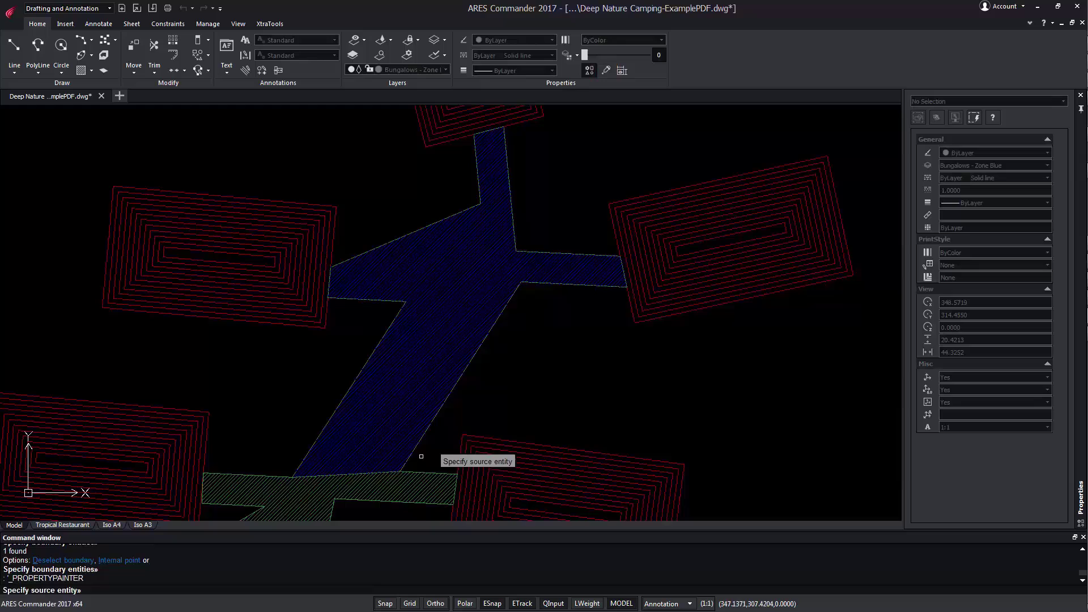
pyautogui.click(417, 480)
pyautogui.click(419, 418)
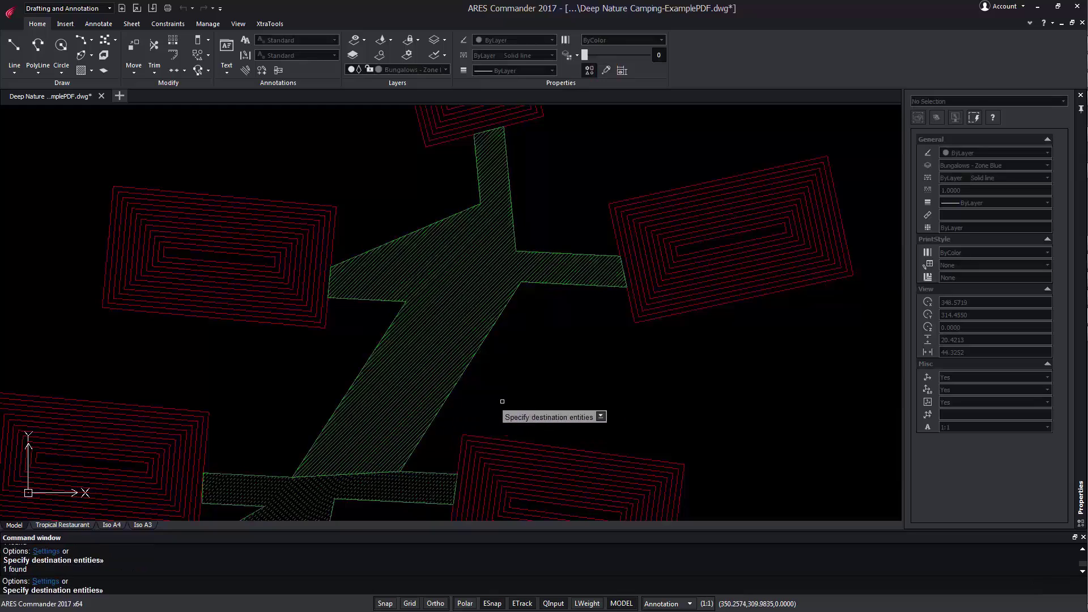
pyautogui.rightClick(533, 381)
pyautogui.press('Escape')
pyautogui.press('Escape')
pyautogui.hotkey('ctrl', 'z')
# - Start a polyline beside the left path and trace it up over the top bungalow
pyautogui.scroll(-5, 399, 265)
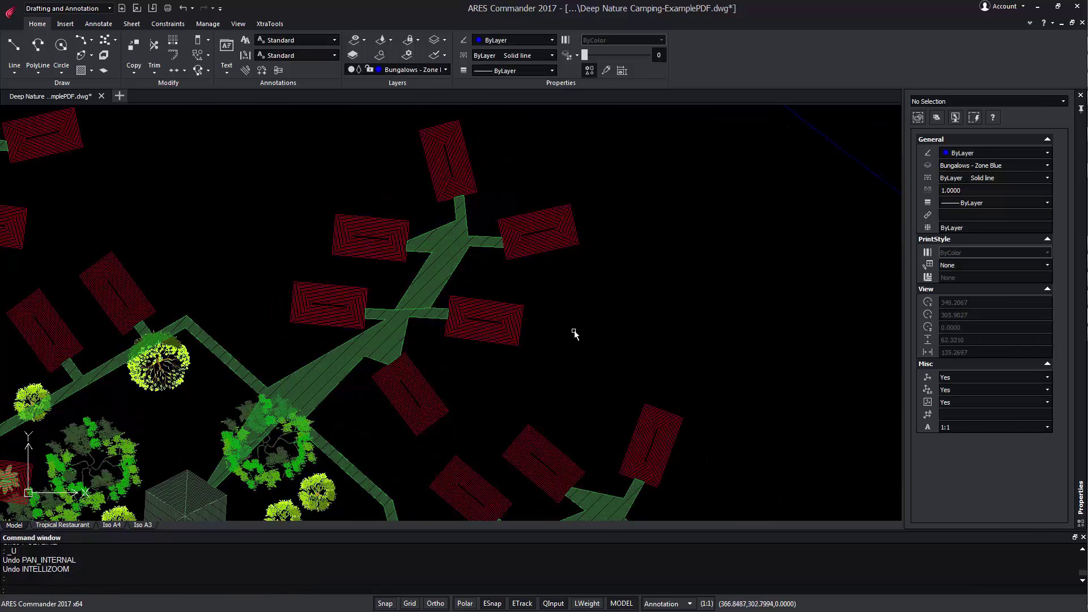
pyautogui.click(40, 52)
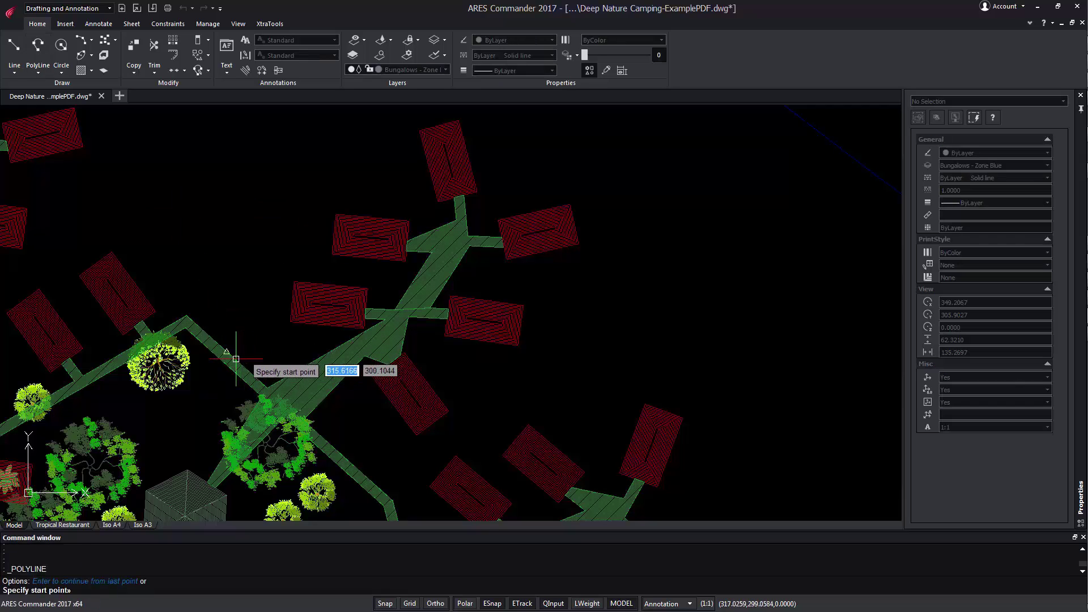
pyautogui.click(228, 351)
pyautogui.click(250, 284)
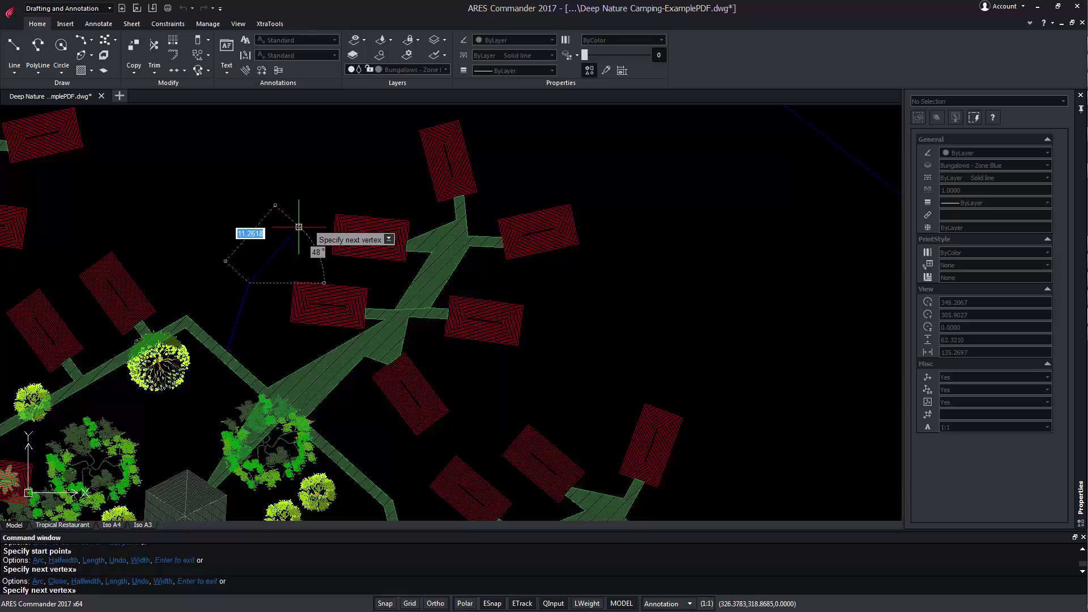
pyautogui.click(309, 245)
pyautogui.click(328, 178)
pyautogui.click(382, 149)
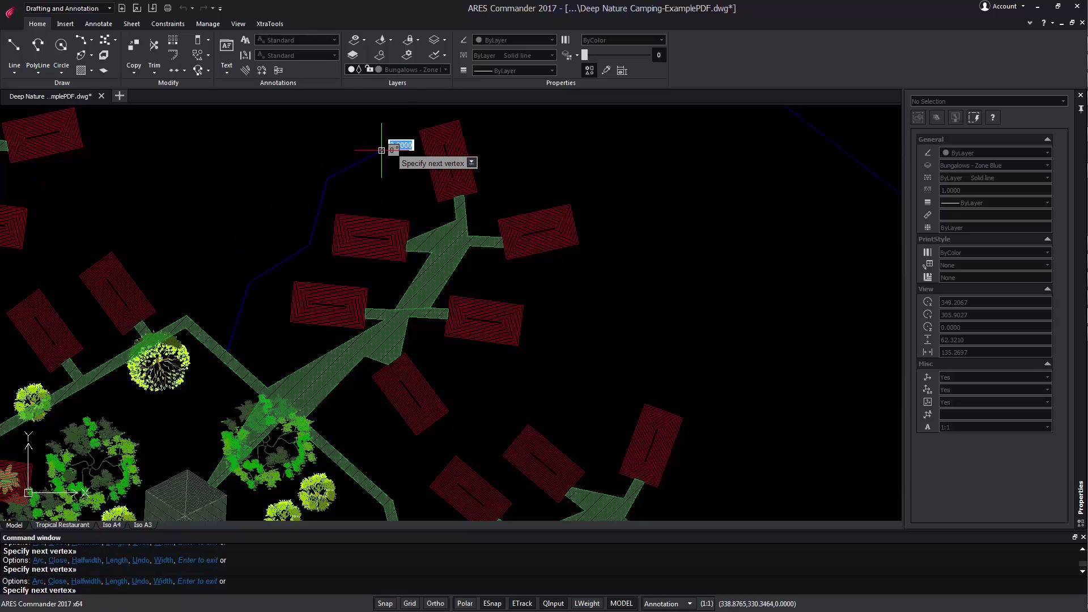
pyautogui.moveTo(407, 100); pyautogui.dragTo(395, 130, button='middle')
pyautogui.click(400, 114)
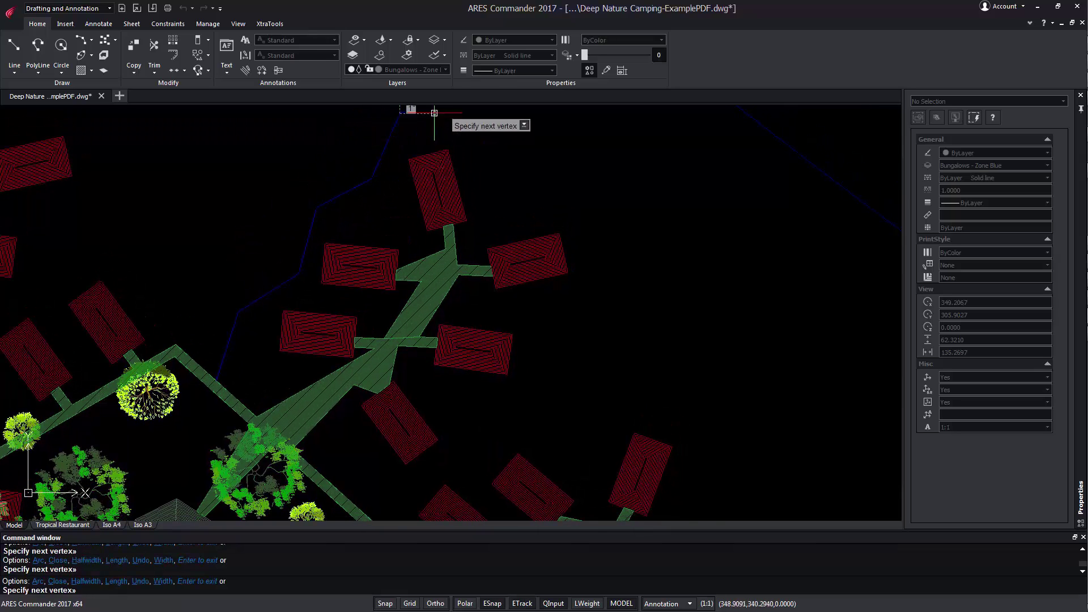
# - Continue the outline across the top, down the right side, and along the bottom
pyautogui.click(478, 129)
pyautogui.click(504, 205)
pyautogui.click(591, 207)
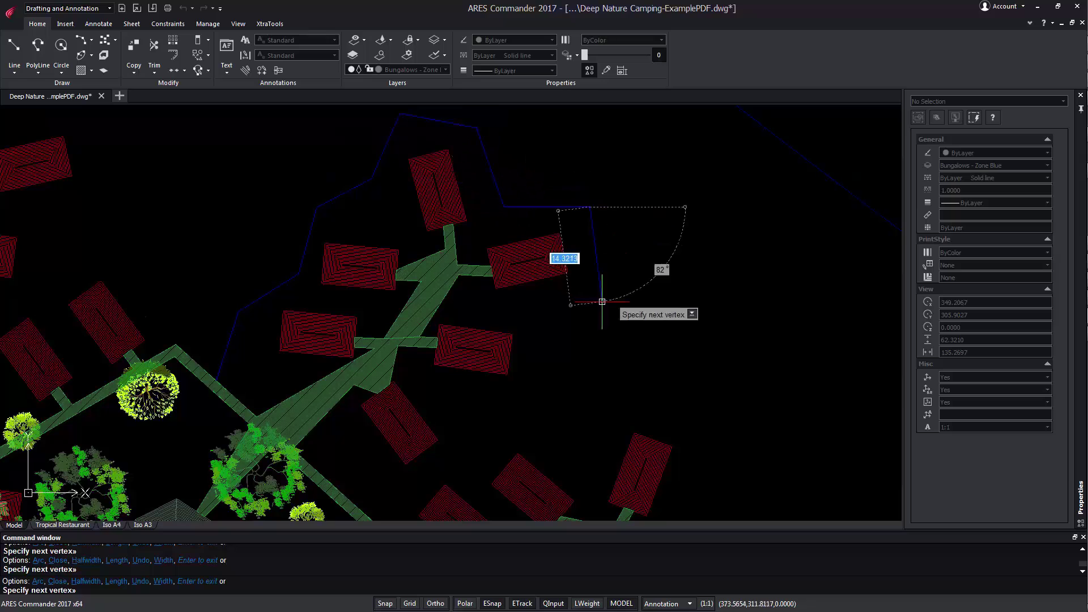
pyautogui.click(603, 316)
pyautogui.click(537, 346)
pyautogui.click(525, 414)
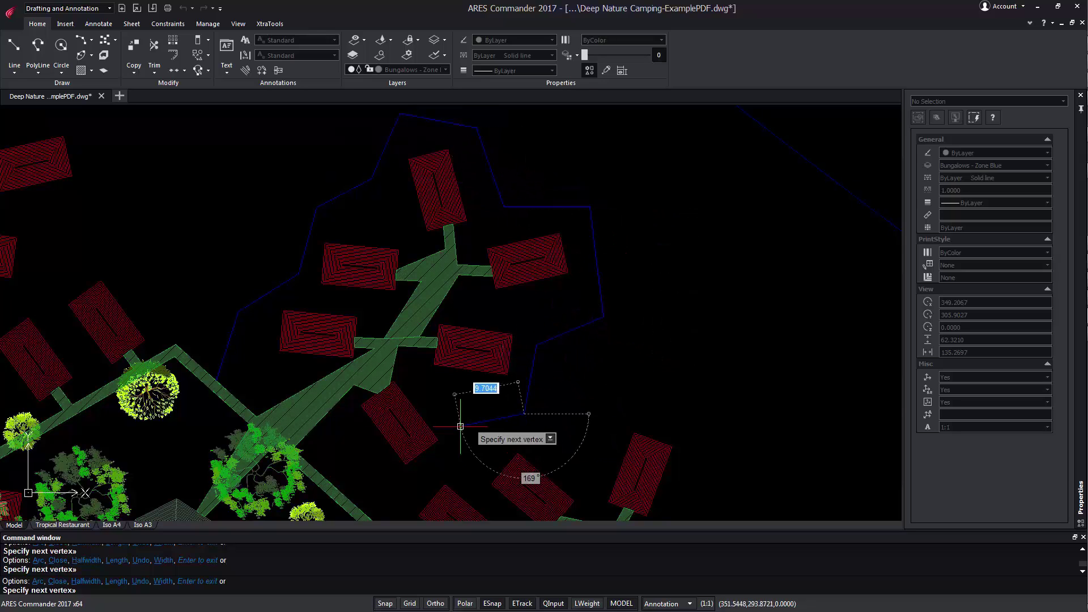
pyautogui.click(458, 415)
pyautogui.click(455, 445)
pyautogui.click(391, 484)
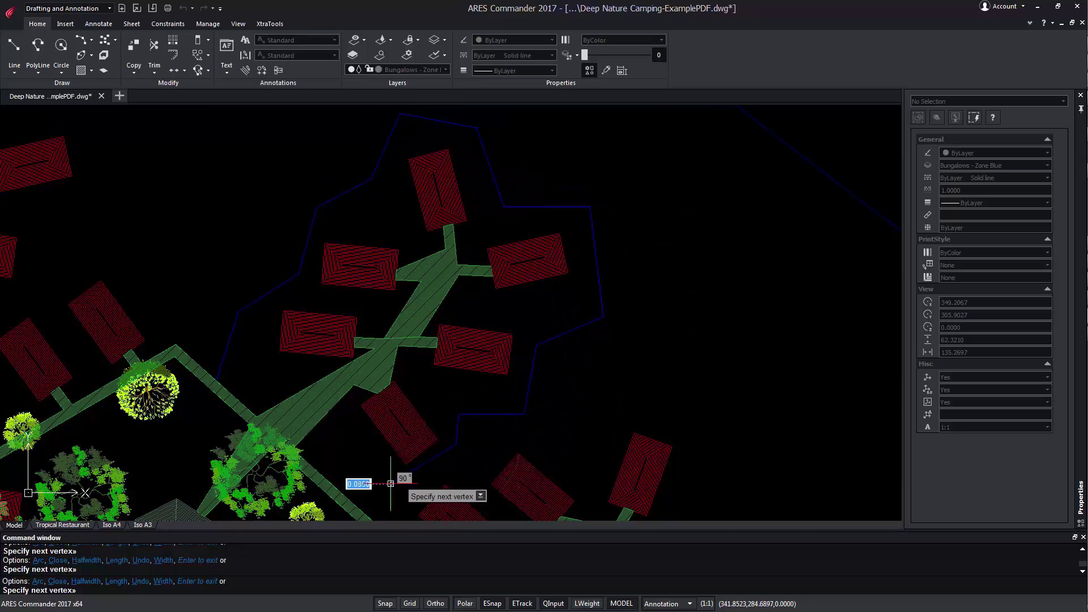
pyautogui.click(339, 489)
# - Finish the outline, smooth it with Edit Polyline Spline and Fit, then open Help
pyautogui.press('Return')
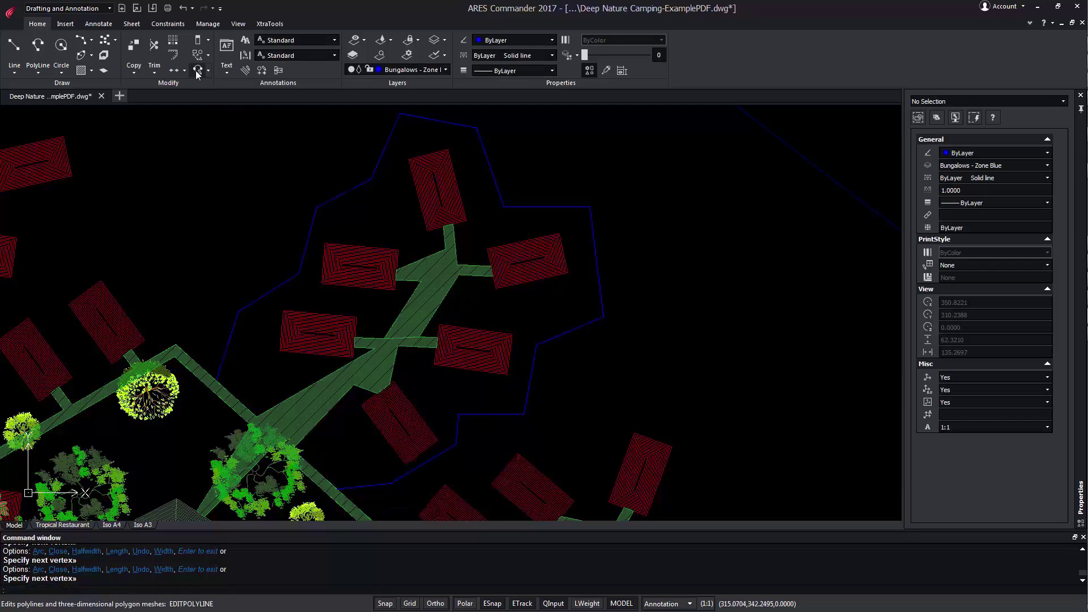
pyautogui.click(196, 70)
pyautogui.click(346, 193)
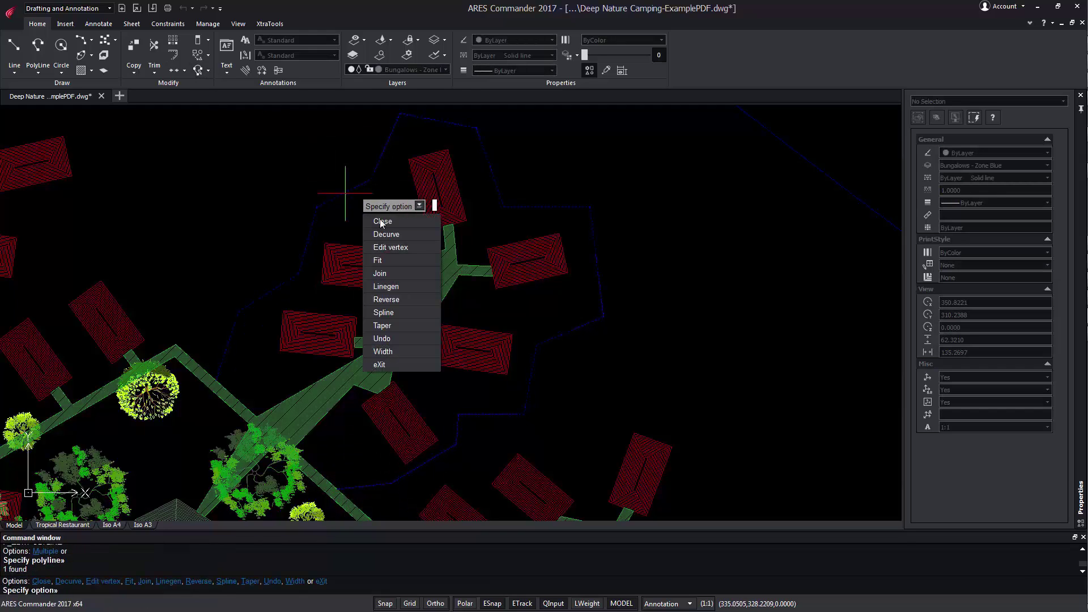
pyautogui.click(399, 312)
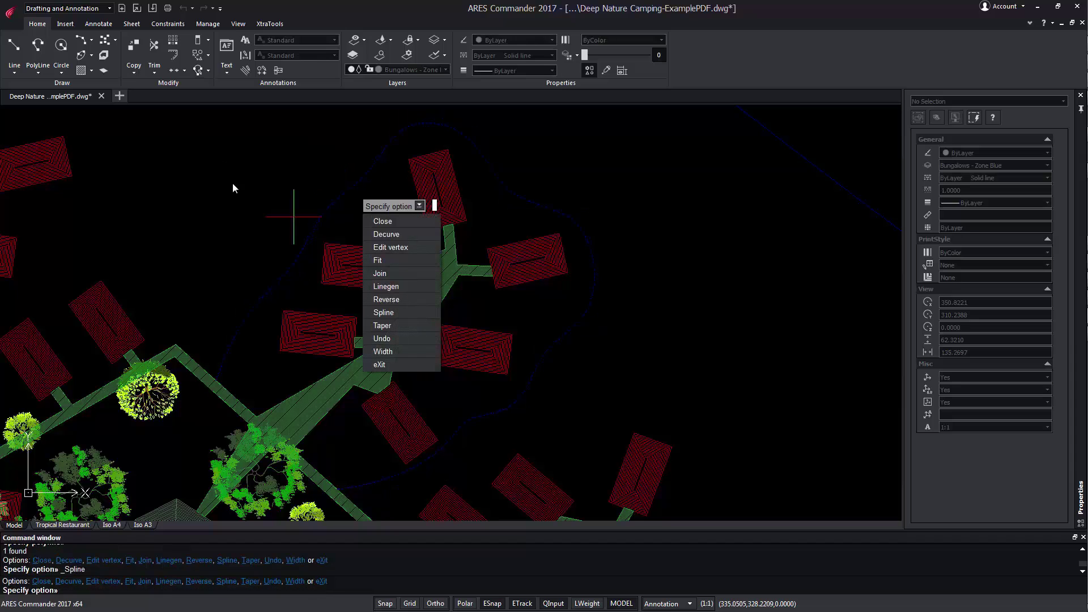
pyautogui.click(396, 260)
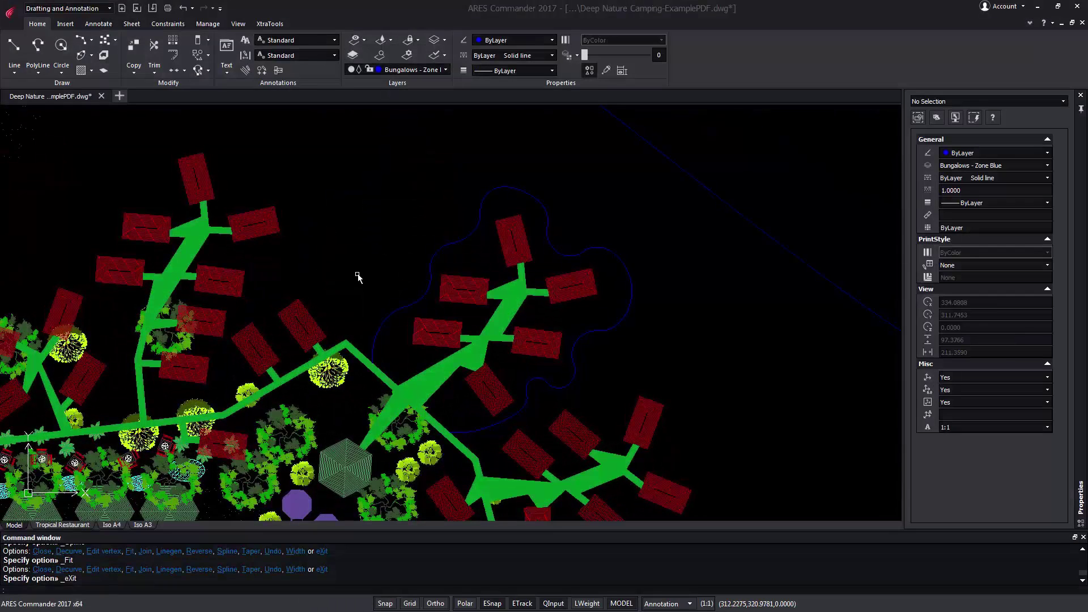
pyautogui.scroll(3, 358, 276)
pyautogui.press('F1')
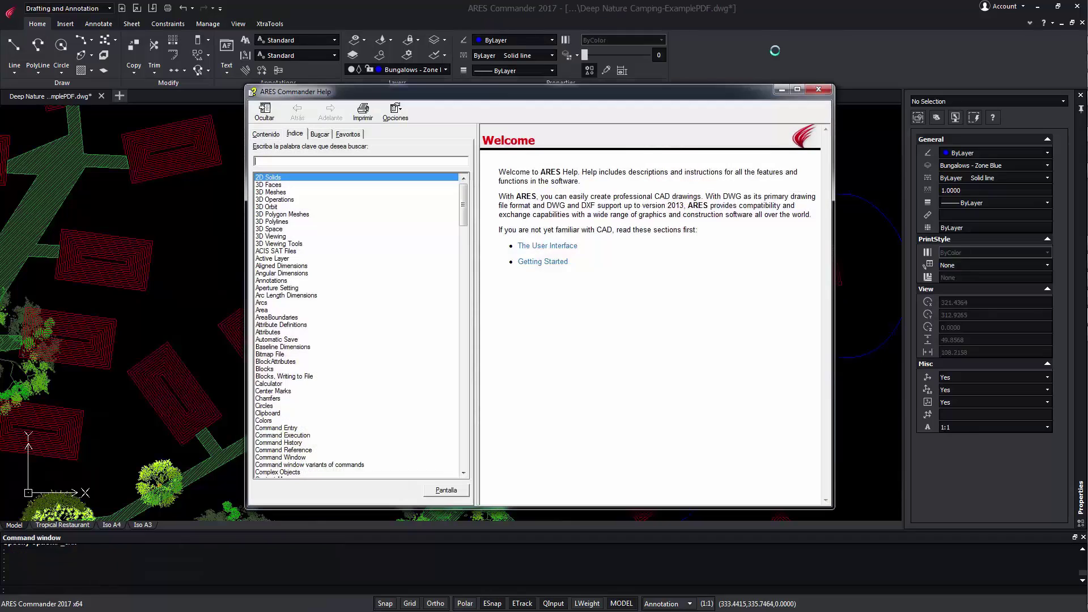